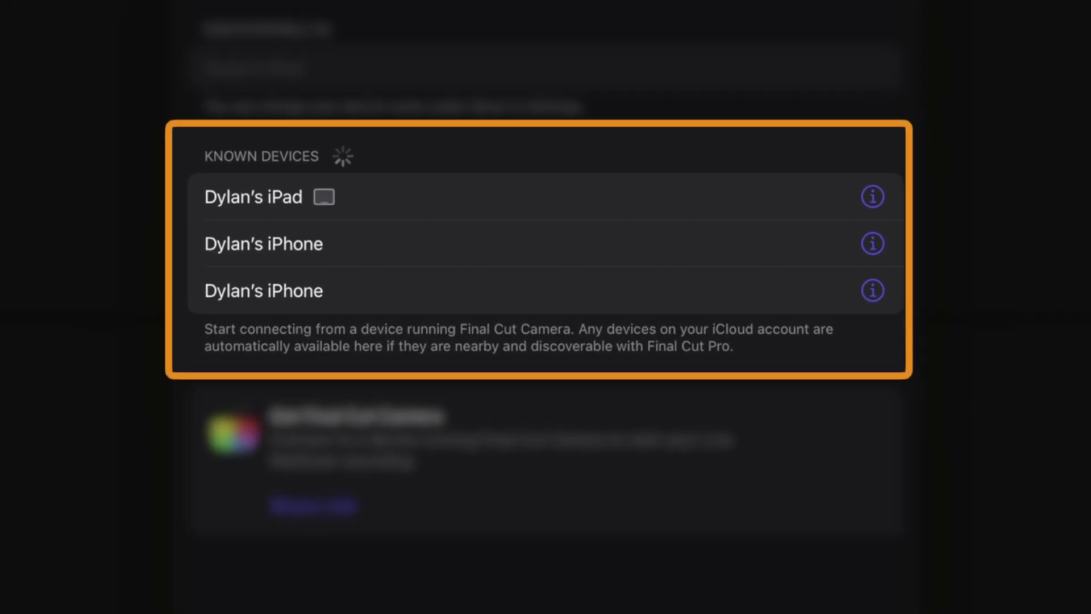
Connect the iPad, first iPhone and second iPhone as angles, then show the multicam settings
{"action": "left_click", "coordinate": [252, 196]}
{"action": "left_click", "coordinate": [255, 304]}
{"action": "left_click", "coordinate": [258, 352]}
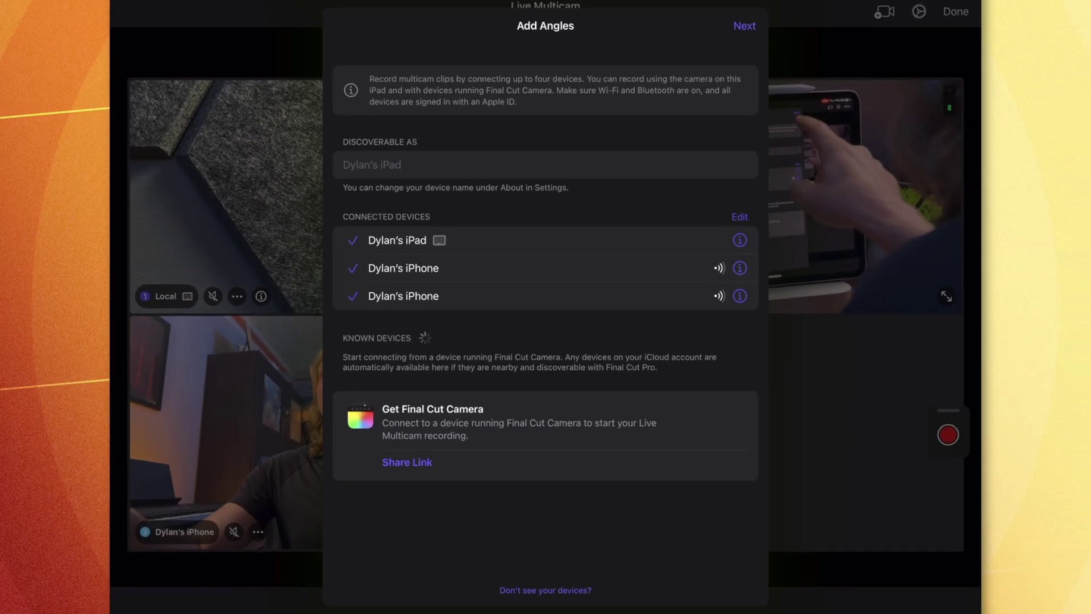
{"action": "left_click", "coordinate": [713, 68]}
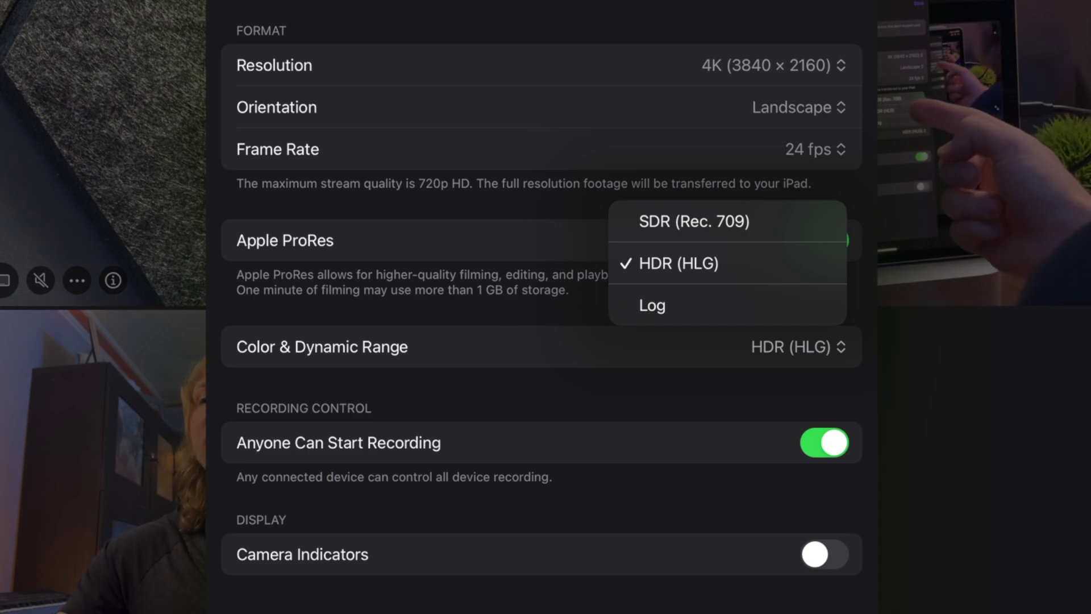
Set Color & Dynamic Range to Log
{"action": "left_click", "coordinate": [652, 307]}
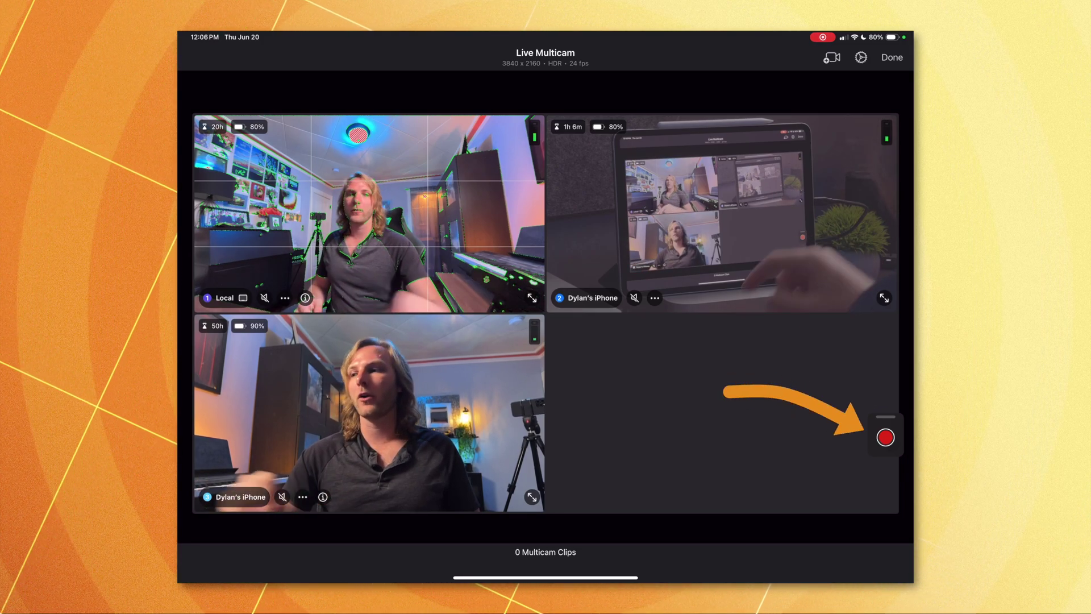
Reposition the floating record controls lower on screen and start recording all three angles
{"action": "mouse_move", "coordinate": [732, 432]}
{"action": "left_mouse_down"}
{"action": "mouse_move", "coordinate": [678, 433]}
{"action": "mouse_move", "coordinate": [506, 310]}
{"action": "mouse_move", "coordinate": [690, 414]}
{"action": "mouse_move", "coordinate": [802, 400]}
{"action": "left_mouse_up"}
{"action": "left_click_drag", "start_coordinate": [871, 302], "coordinate": [863, 99]}
{"action": "left_click_drag", "start_coordinate": [878, 269], "coordinate": [877, 443]}
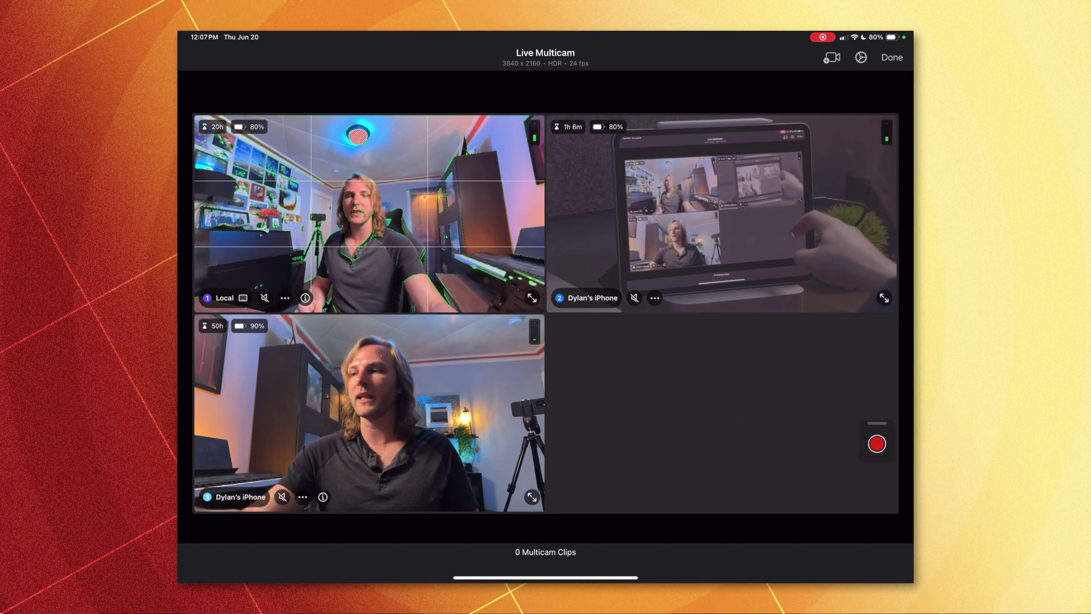
{"action": "left_click", "coordinate": [860, 401]}
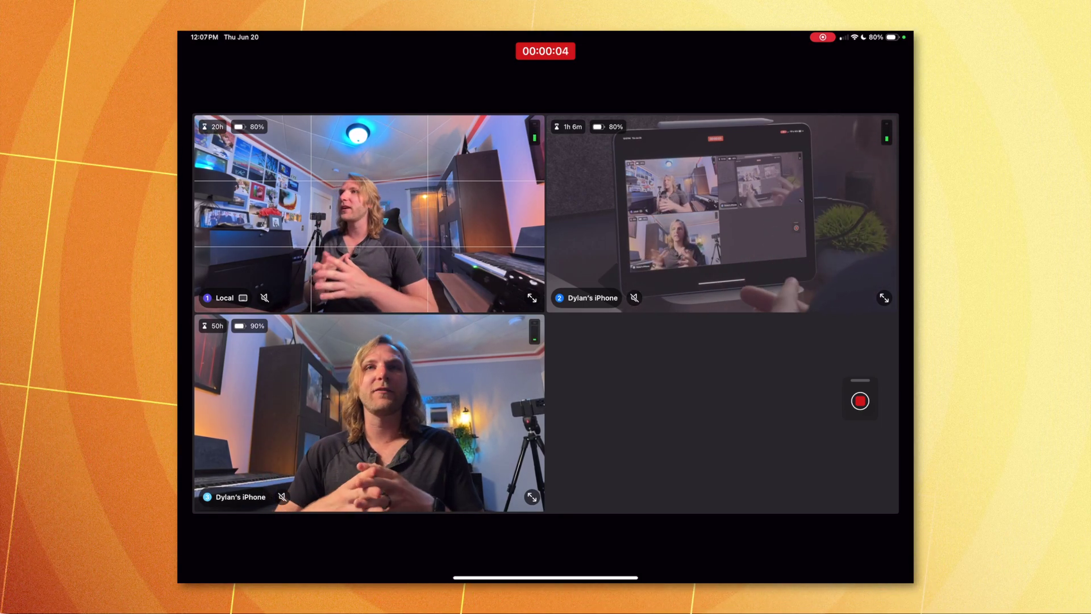